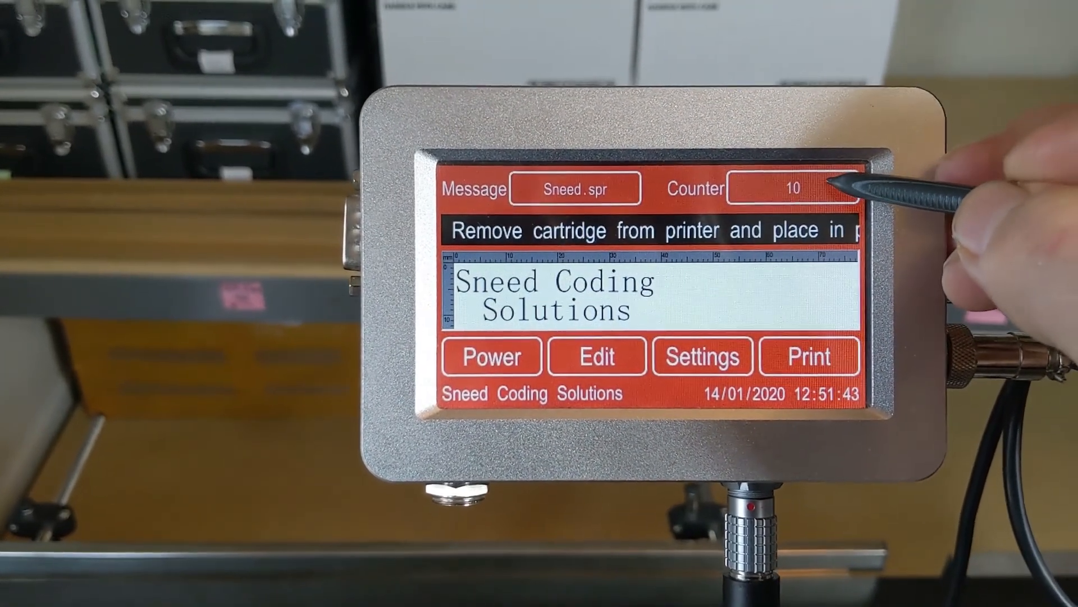
Step: Bring up Counter Settings on the Counter1 tab, showing current value 10 and step 1
click(801, 189)
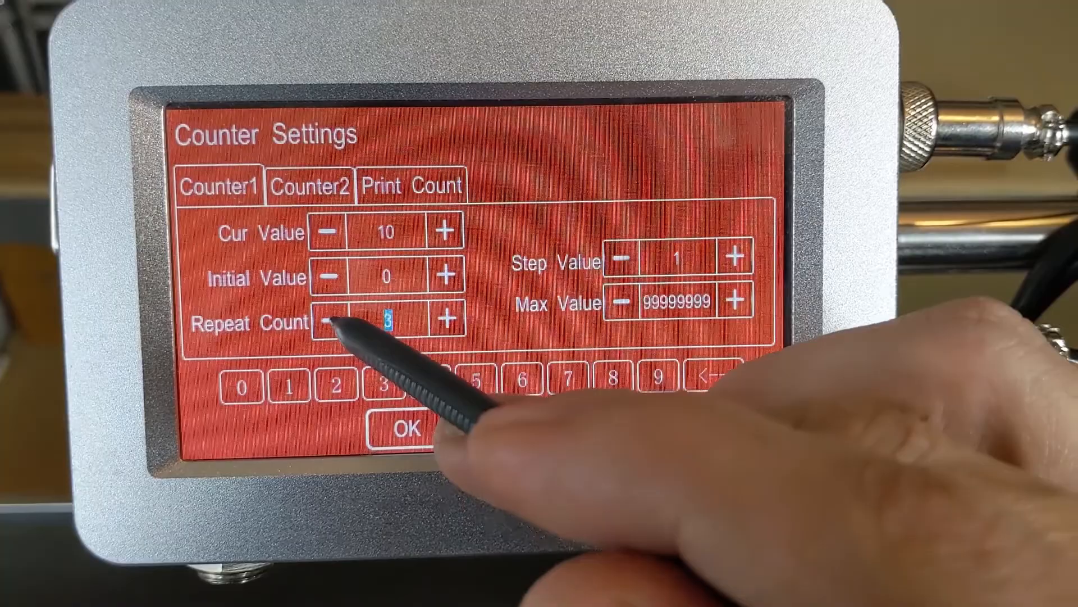
click(325, 319)
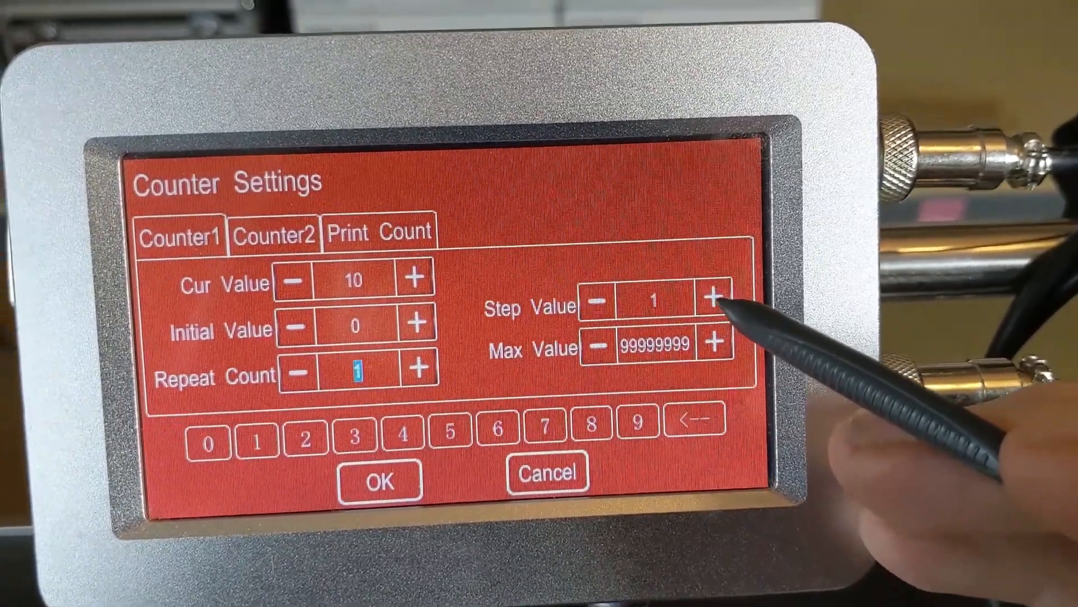
Step: Raise Counter1's Step Value from 1 to 5 with the plus button
click(710, 297)
click(740, 307)
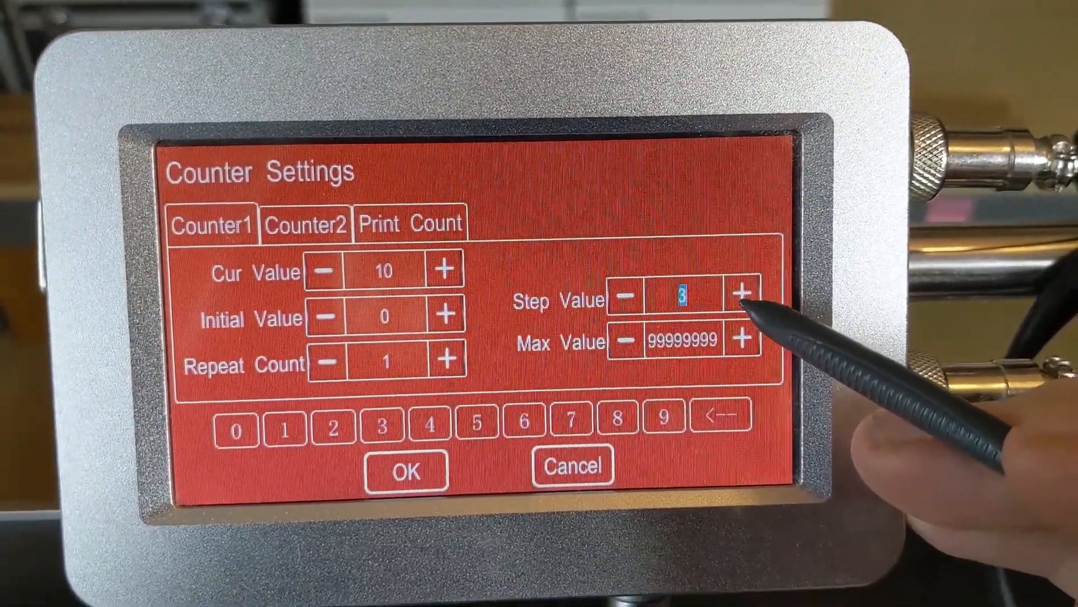
click(741, 295)
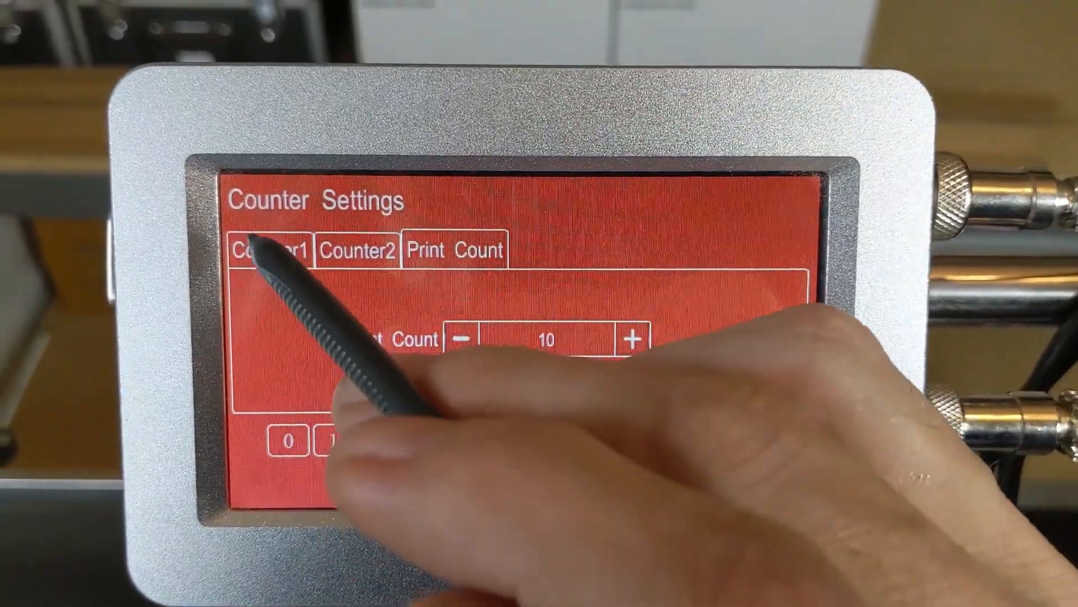
Step: Switch back to the Counter1 page, now reading repeat count 1 and step 5
click(264, 244)
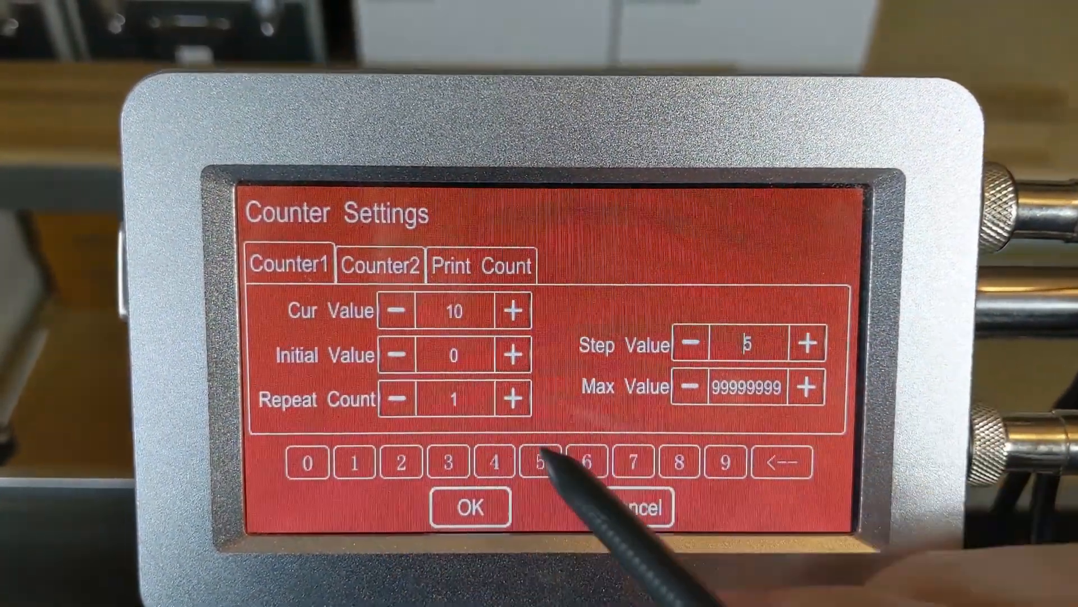